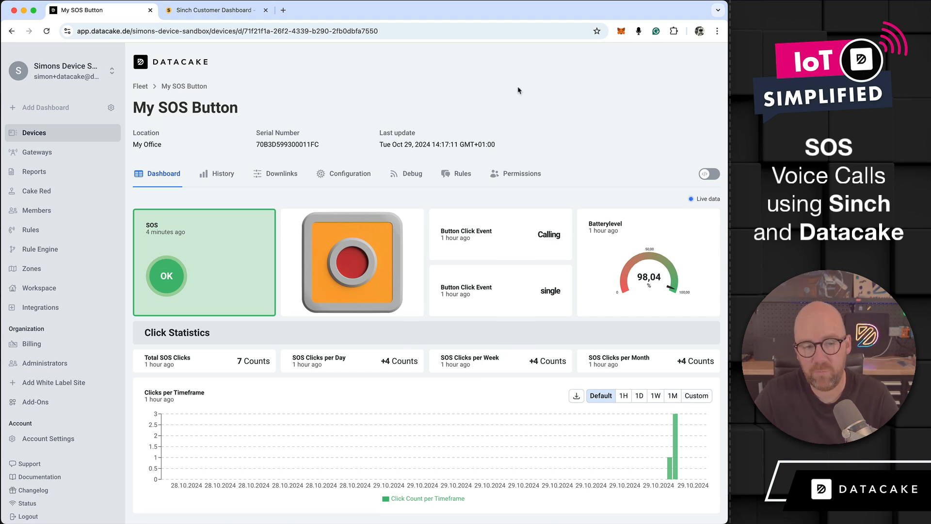
Step: View the Sinch Voice API getting-started page and return to the Datacake device dashboard
{"action": "left_click", "coordinate": [214, 12]}
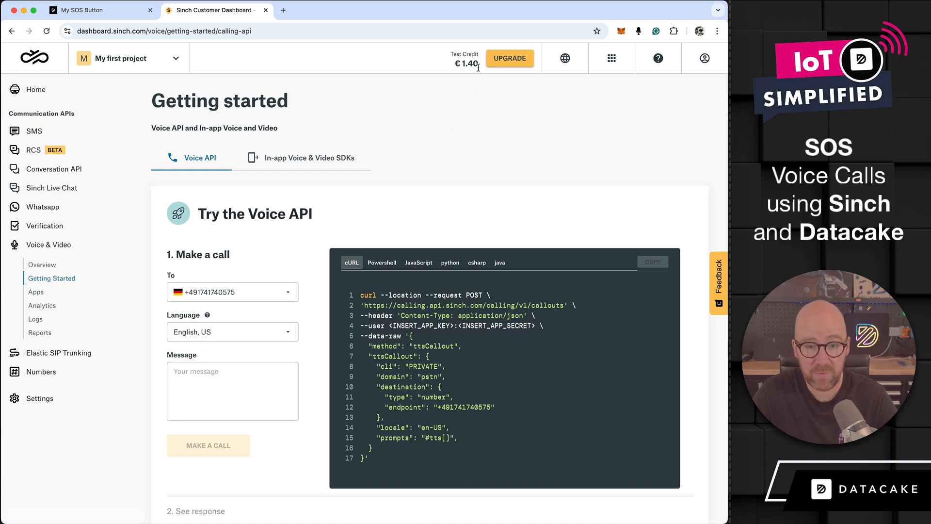
{"action": "left_click", "coordinate": [87, 10]}
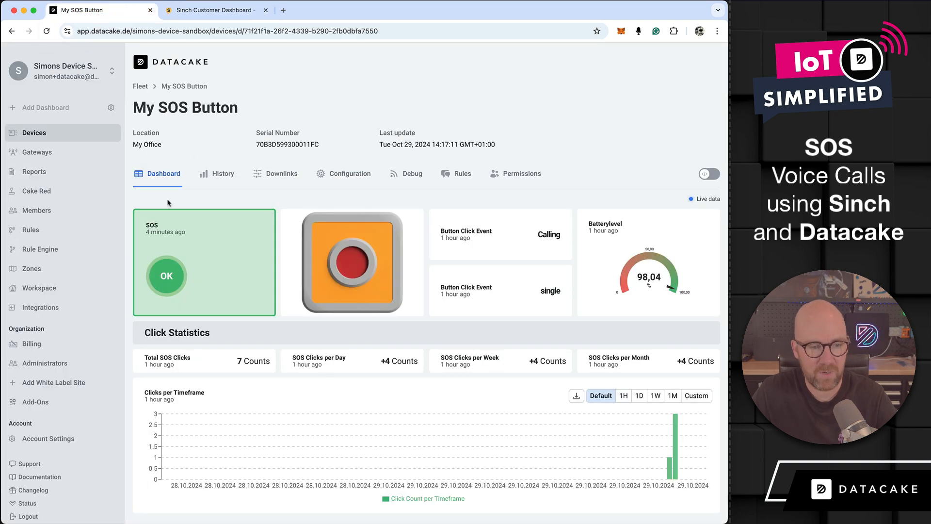
Step: Start a new Rule Engine rule for the ioThings ioButton product with the New Measurement trigger
{"action": "left_click", "coordinate": [49, 250]}
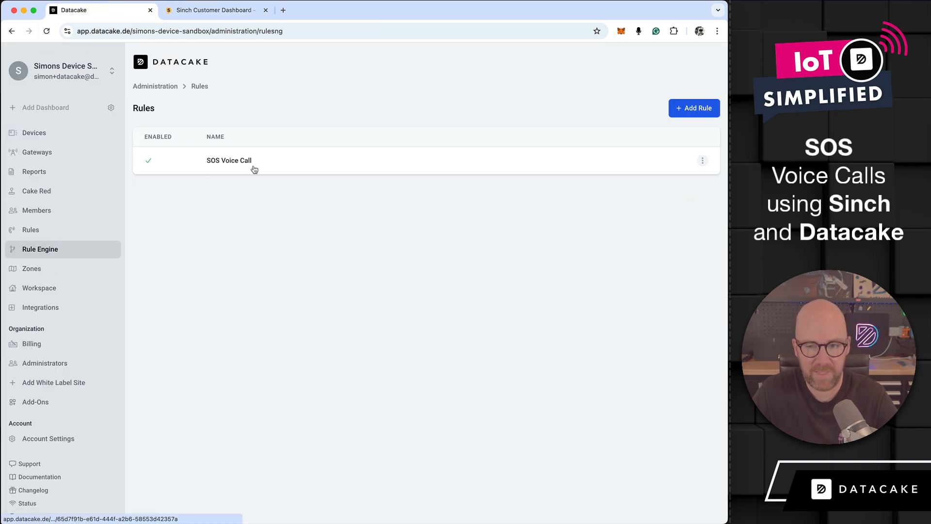
{"action": "left_click", "coordinate": [691, 113]}
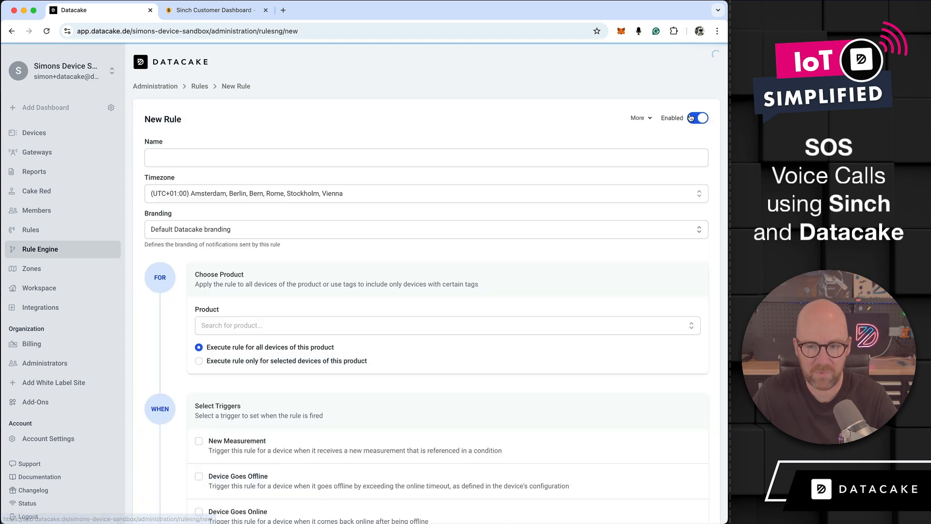
{"action": "left_click", "coordinate": [289, 323]}
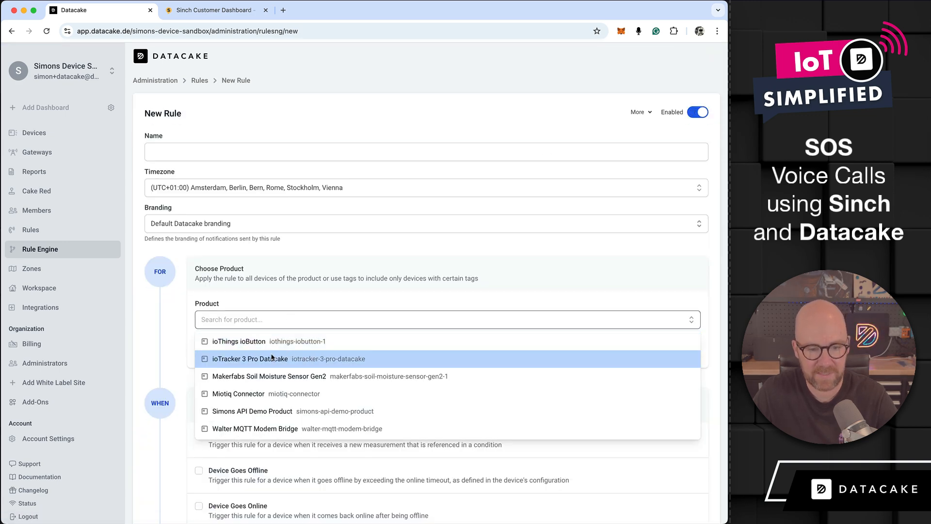
{"action": "left_click", "coordinate": [248, 342]}
{"action": "scroll", "coordinate": [206, 122], "scroll_direction": "down", "scroll_amount": 10}
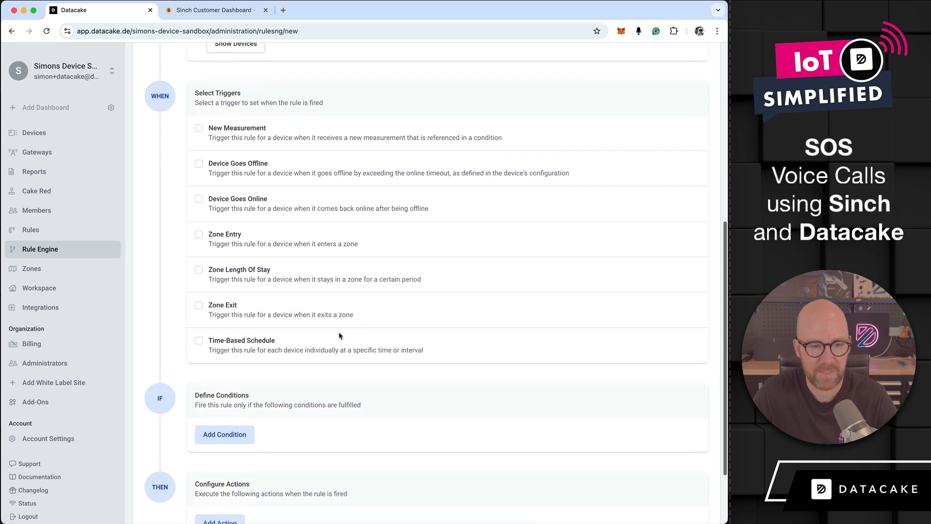
{"action": "left_click", "coordinate": [199, 119]}
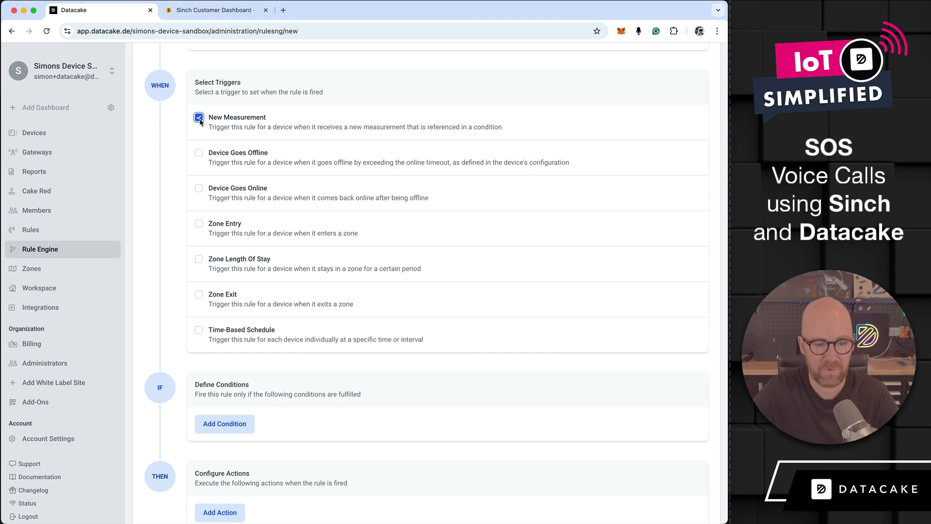
Step: Add a condition to the rule that the current SOS Status equals the constant boolean value True
{"action": "scroll", "coordinate": [343, 325], "scroll_direction": "down", "scroll_amount": 3}
{"action": "left_click", "coordinate": [235, 347]}
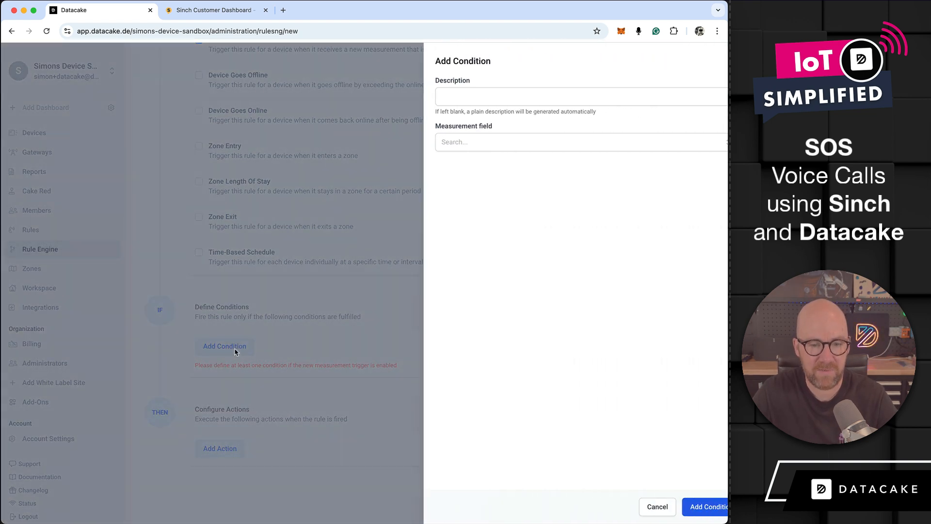
{"action": "left_click", "coordinate": [493, 146]}
{"action": "scroll", "coordinate": [499, 201], "scroll_direction": "down", "scroll_amount": 5}
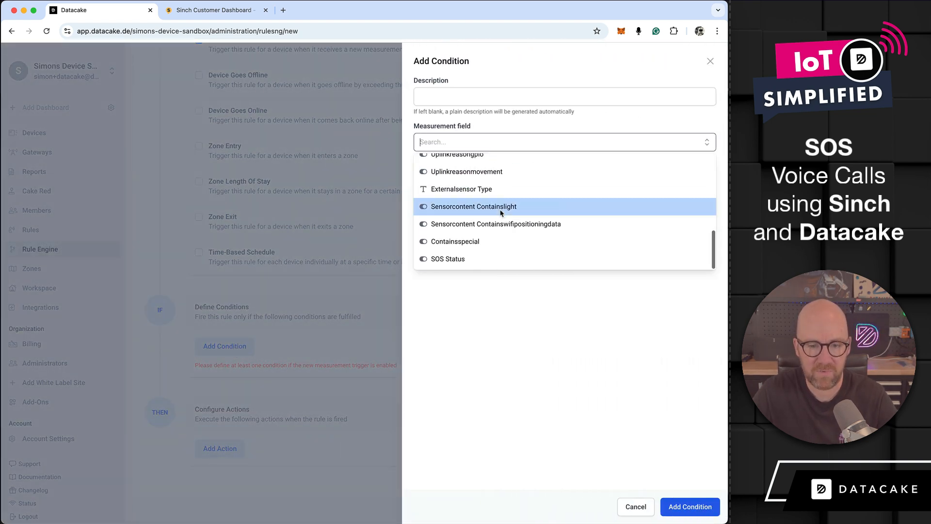
{"action": "left_click", "coordinate": [458, 259]}
{"action": "left_click", "coordinate": [458, 178]}
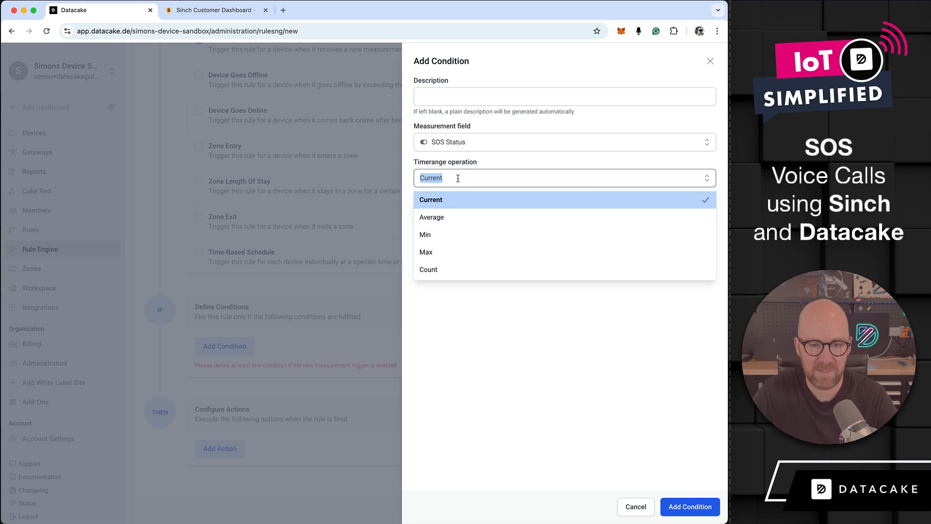
{"action": "left_click", "coordinate": [558, 166]}
{"action": "left_click", "coordinate": [497, 210]}
{"action": "left_click", "coordinate": [474, 235]}
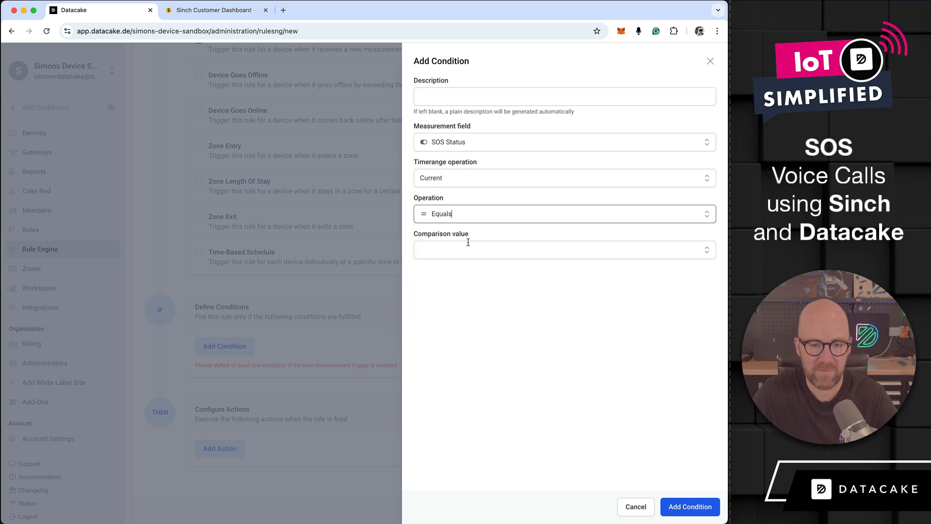
{"action": "left_click", "coordinate": [466, 248]}
{"action": "left_click", "coordinate": [472, 273]}
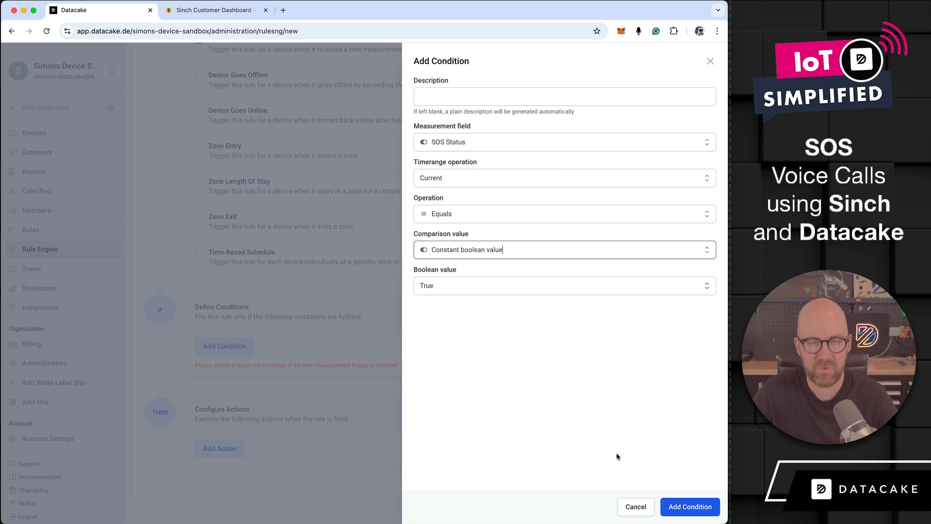
{"action": "left_click", "coordinate": [700, 507]}
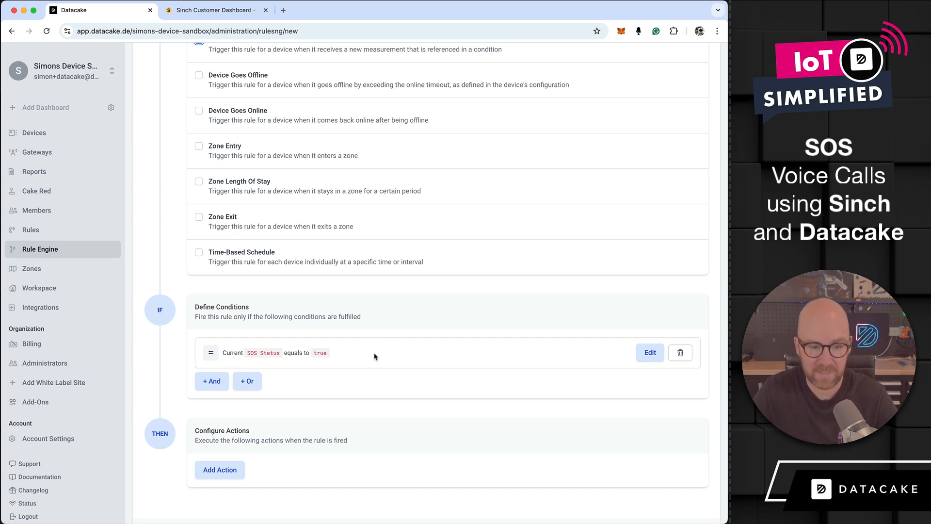
Step: Add a Webhook action to the new rule and open its settings
{"action": "scroll", "coordinate": [427, 387], "scroll_direction": "down", "scroll_amount": 2}
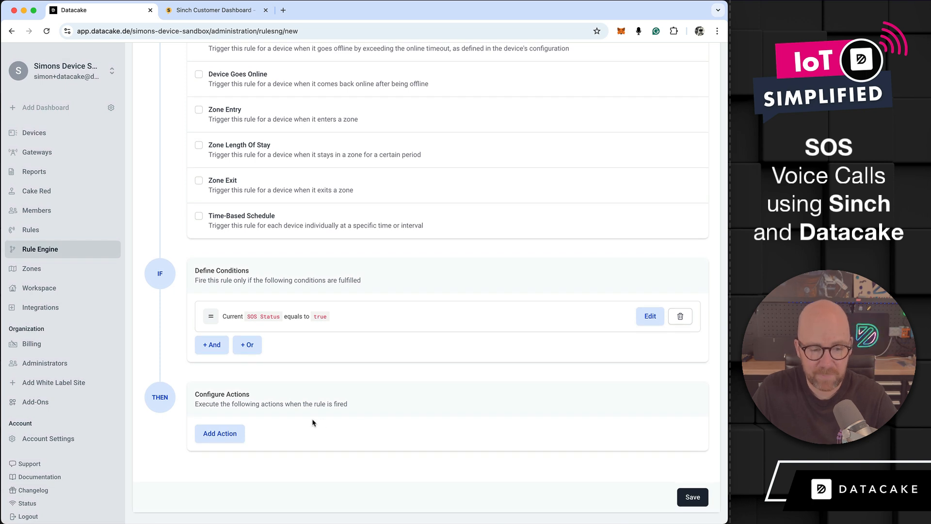
{"action": "left_click", "coordinate": [236, 437]}
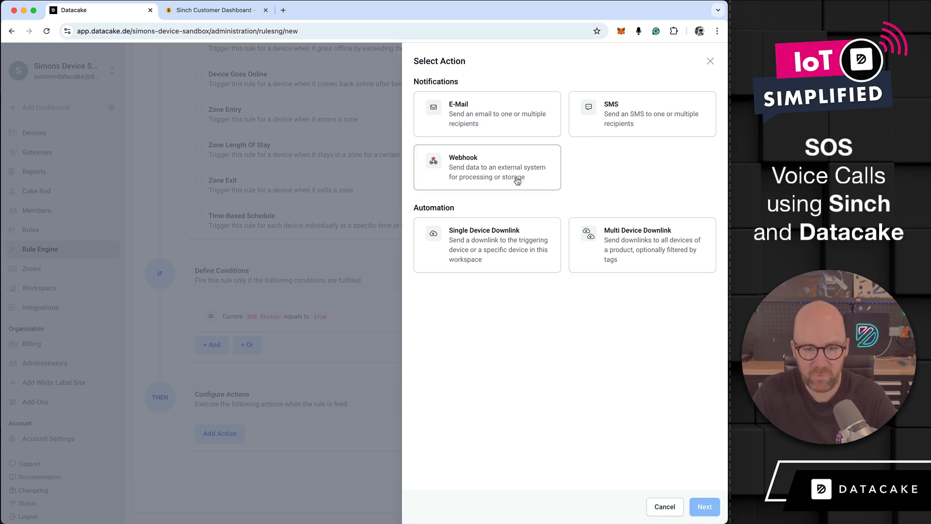
{"action": "left_click", "coordinate": [496, 173]}
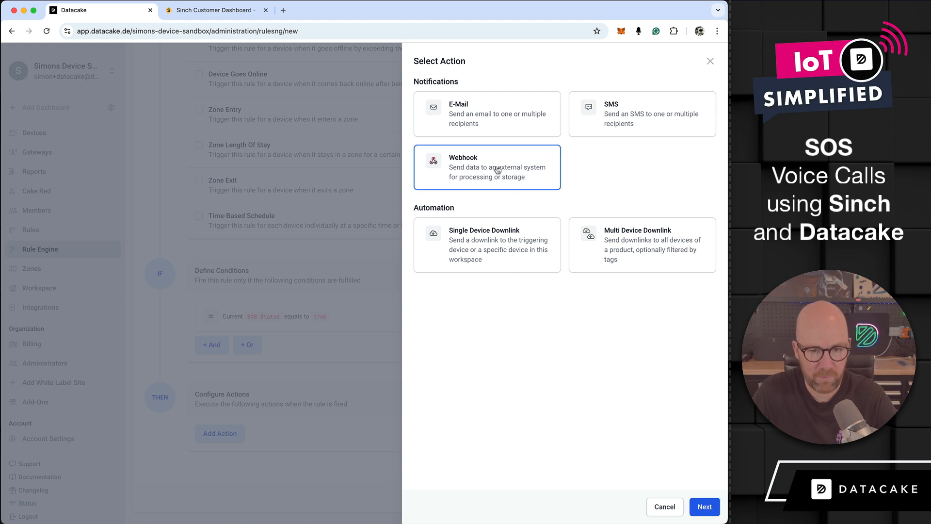
{"action": "left_click", "coordinate": [705, 507]}
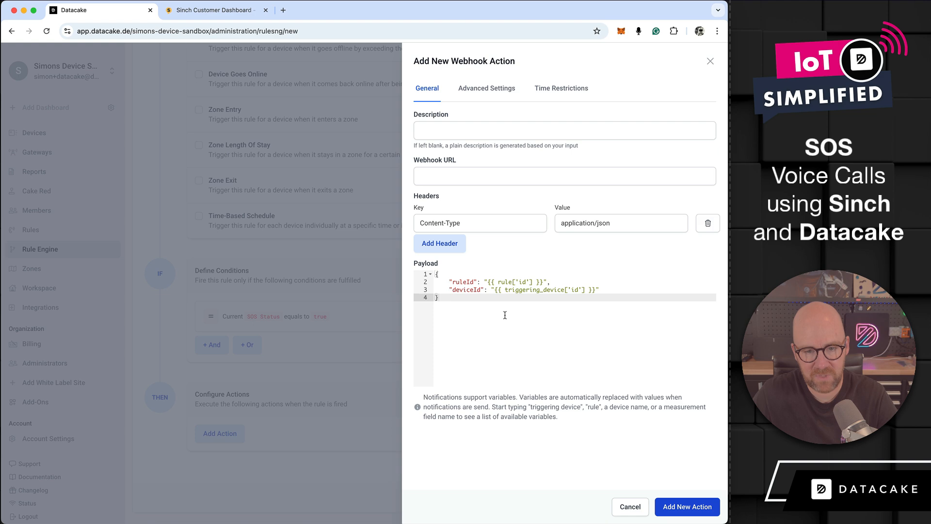
Step: Switch to the Sinch dashboard and examine the Voice API call samples in JavaScript, Python, C#, Java and cURL
{"action": "left_click", "coordinate": [200, 15]}
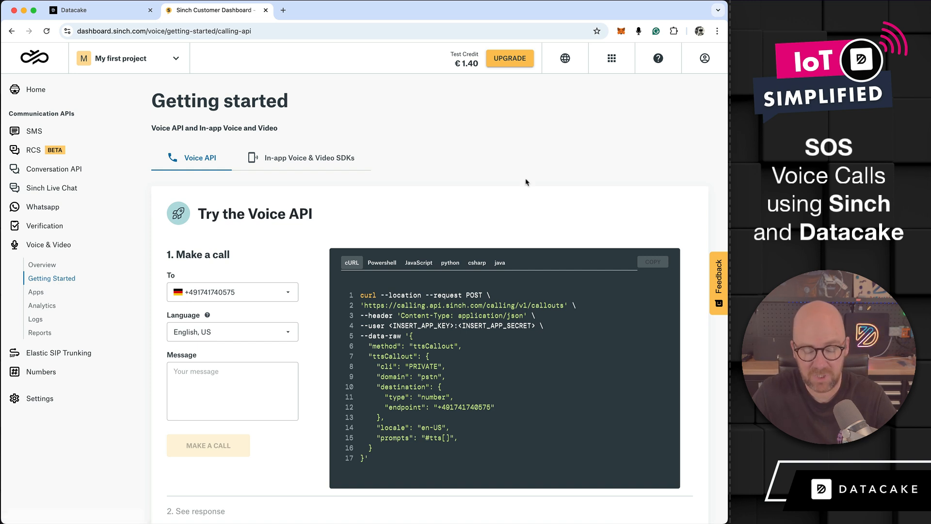
{"action": "scroll", "coordinate": [522, 182], "scroll_direction": "down", "scroll_amount": 3}
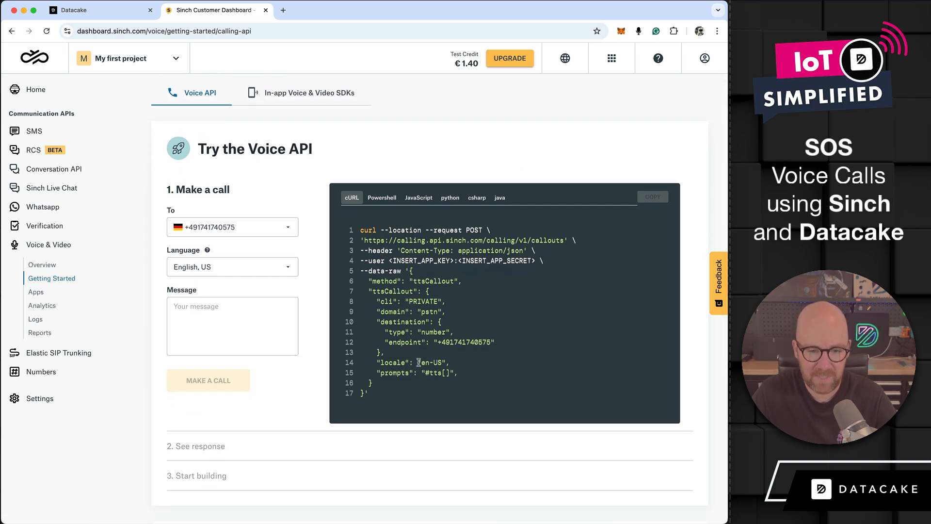
{"action": "left_click", "coordinate": [426, 199]}
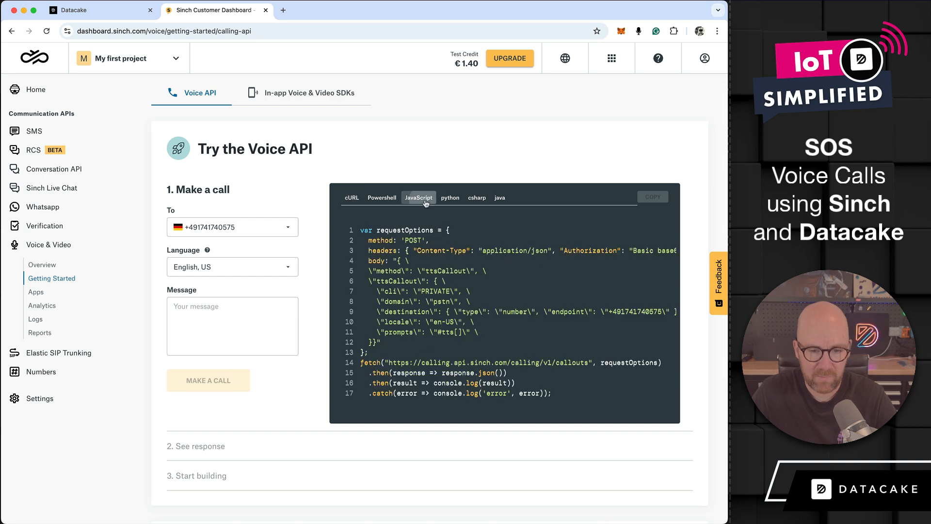
{"action": "left_click", "coordinate": [450, 199]}
{"action": "left_click", "coordinate": [476, 200]}
{"action": "left_click", "coordinate": [501, 200]}
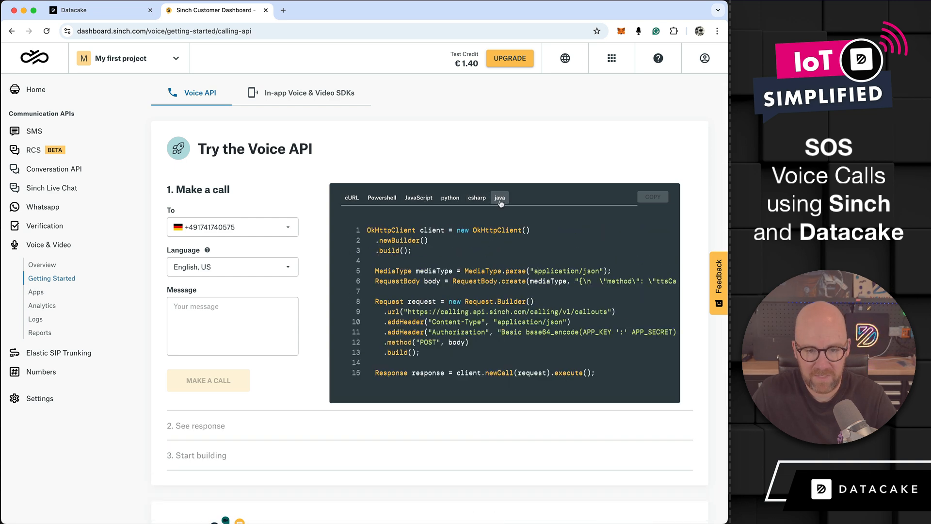
{"action": "left_click", "coordinate": [476, 199]}
{"action": "left_click", "coordinate": [450, 199]}
{"action": "left_click", "coordinate": [424, 201]}
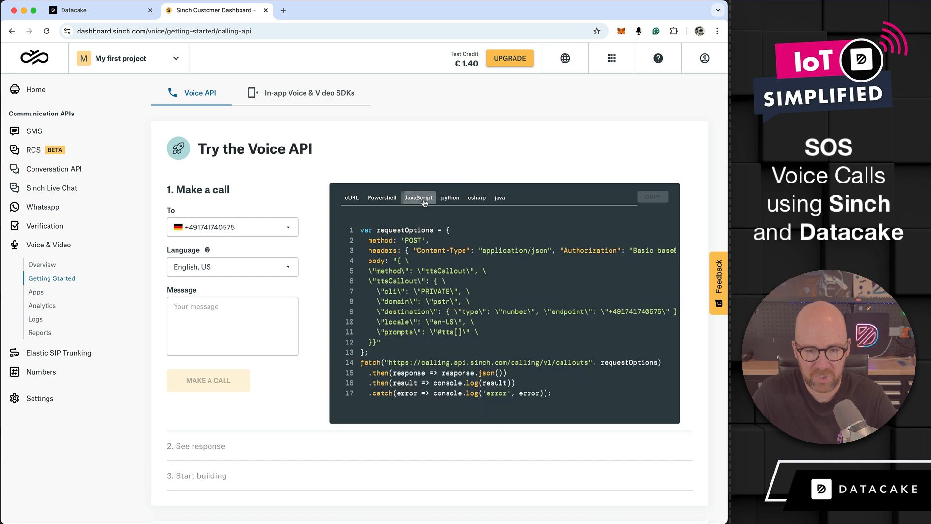
{"action": "left_click", "coordinate": [352, 198]}
{"action": "scroll", "coordinate": [364, 394], "scroll_direction": "up", "scroll_amount": 1}
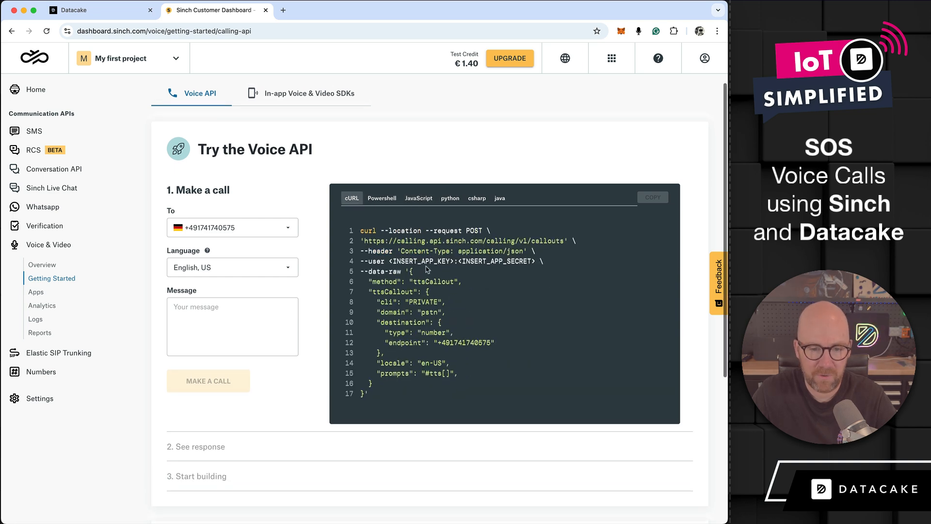
Step: Copy the JSON body of Sinch's cURL sample and replace the Datacake webhook action's default payload with it
{"action": "left_click_drag", "start_coordinate": [364, 398], "coordinate": [411, 276]}
{"action": "key", "text": "ctrl+c"}
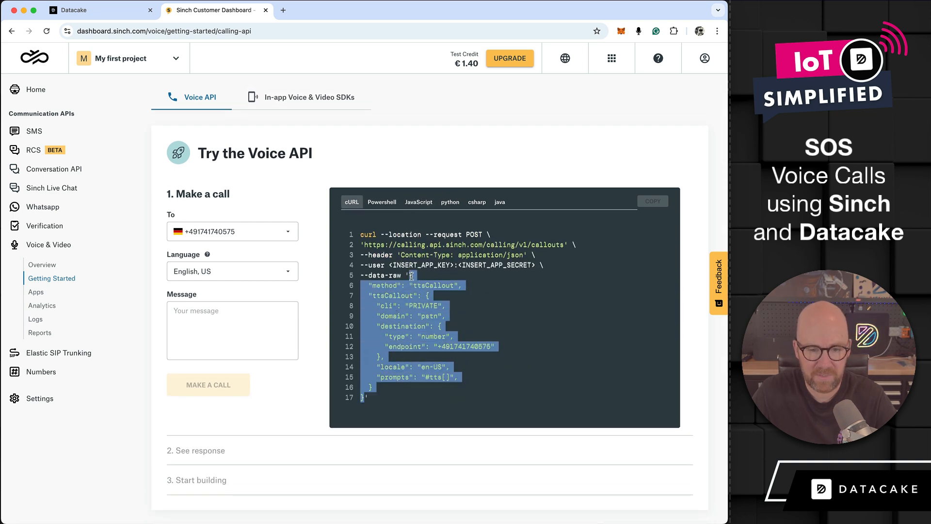
{"action": "left_click", "coordinate": [103, 15]}
{"action": "left_click", "coordinate": [524, 333]}
{"action": "key", "text": "ctrl+a"}
{"action": "key", "text": "ctrl+v"}
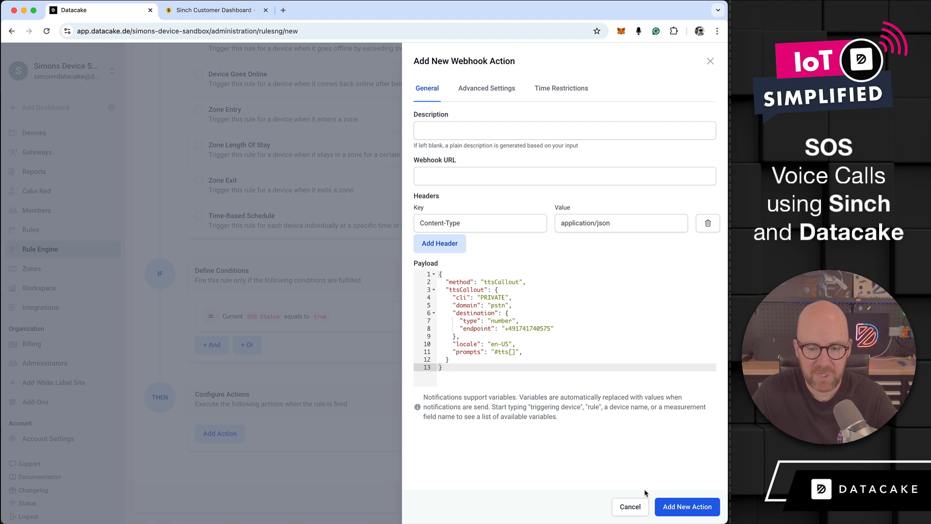
Step: Cancel the new webhook action and discard the unsaved rule, returning to the Rule Engine list
{"action": "left_click", "coordinate": [642, 505]}
{"action": "left_click", "coordinate": [59, 248]}
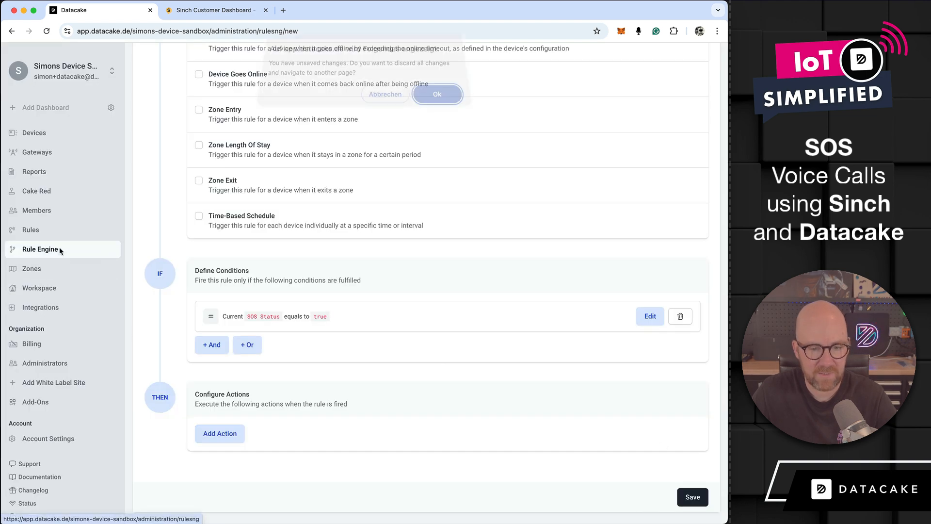
{"action": "left_click", "coordinate": [429, 105]}
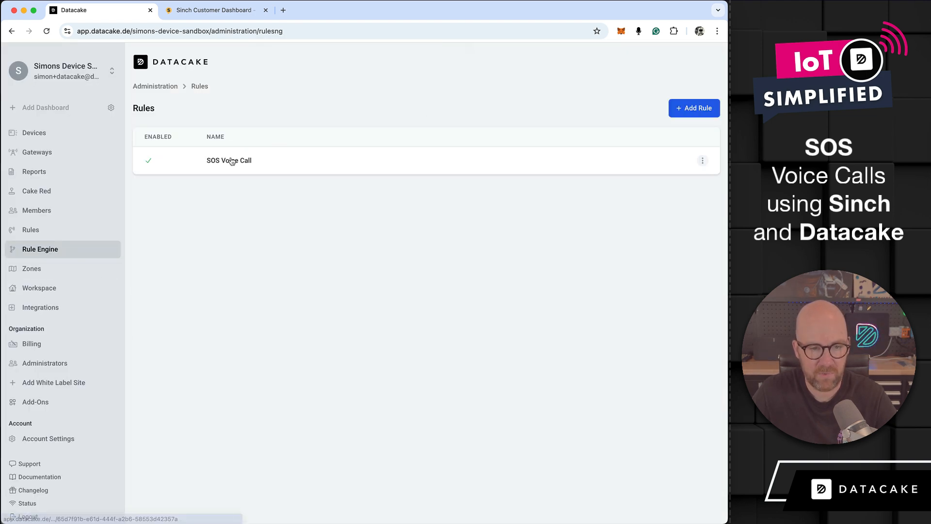
Step: Open the "Make a Sinch API based Voice Call" webhook action of the existing SOS Voice Call rule for editing
{"action": "left_click", "coordinate": [233, 161]}
{"action": "scroll", "coordinate": [482, 261], "scroll_direction": "down", "scroll_amount": 10}
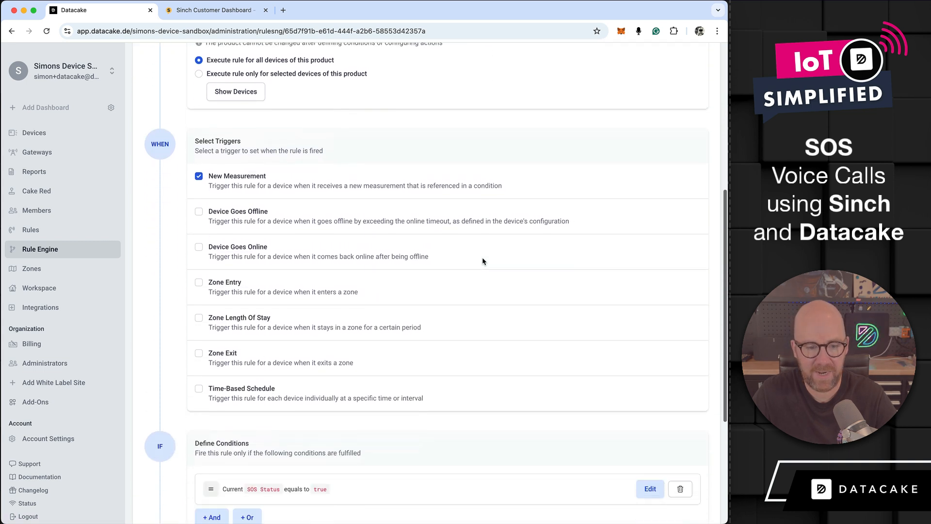
{"action": "scroll", "coordinate": [482, 323], "scroll_direction": "down", "scroll_amount": 3}
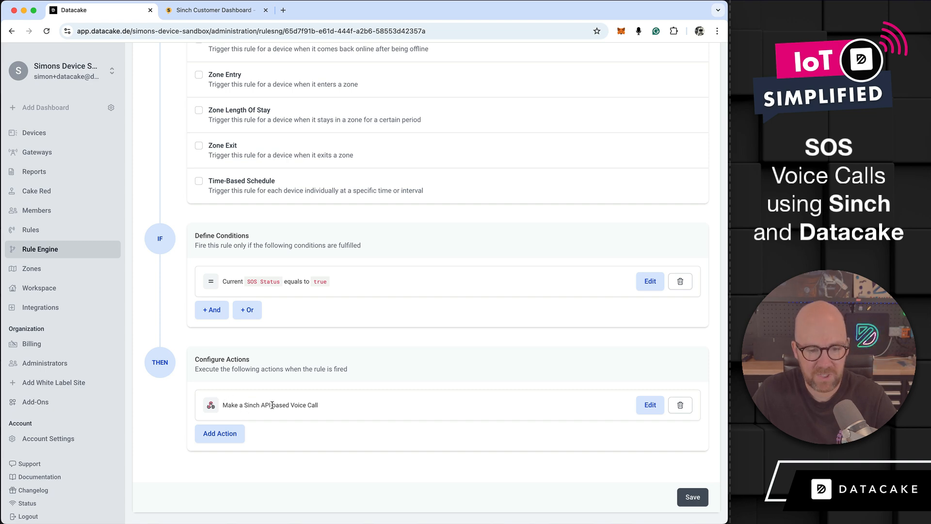
{"action": "left_click", "coordinate": [649, 405]}
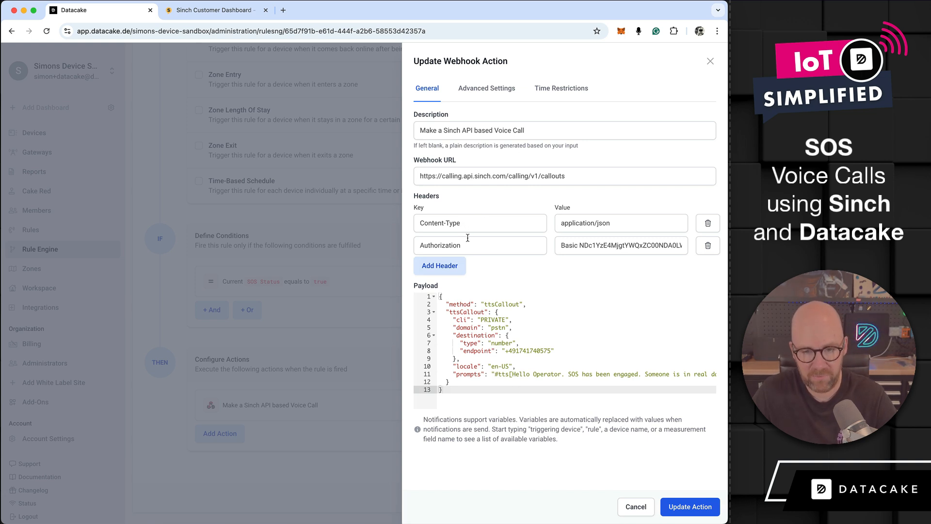
Step: Compare Sinch's cURL sample with the webhook action's payload and read its full text-to-speech prompt
{"action": "left_click", "coordinate": [203, 14]}
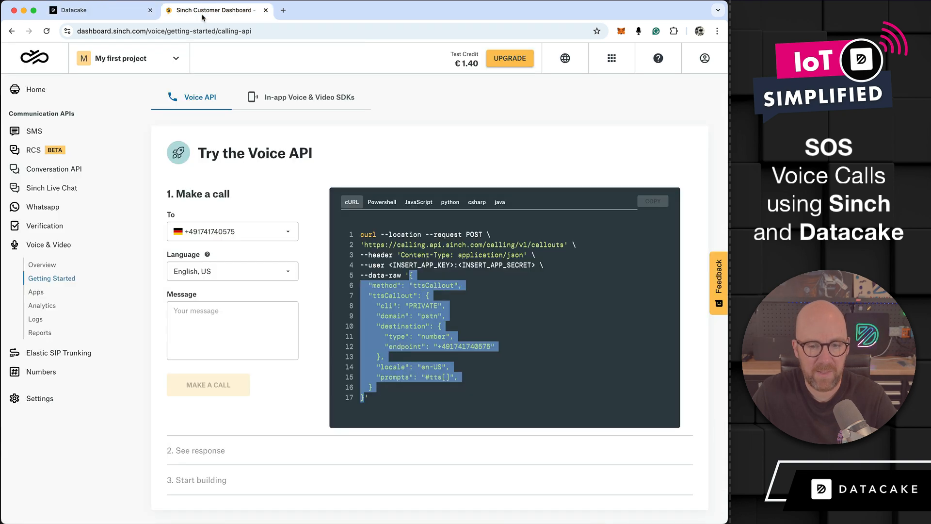
{"action": "left_click", "coordinate": [542, 365]}
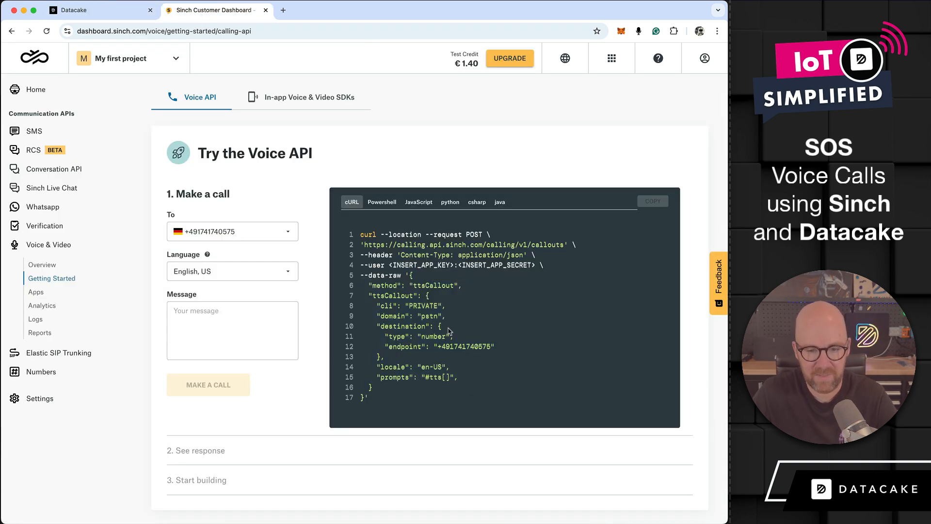
{"action": "left_click", "coordinate": [105, 13]}
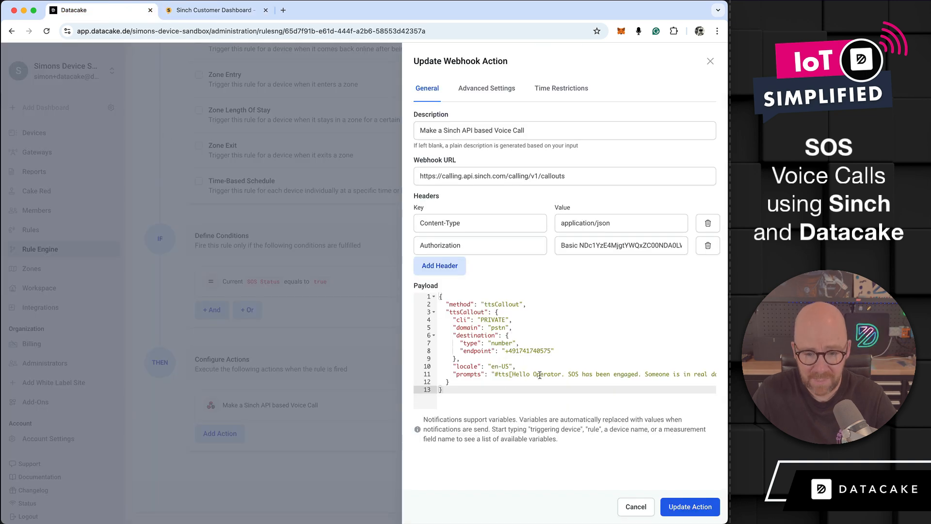
{"action": "scroll", "coordinate": [539, 375], "scroll_direction": "right", "scroll_amount": 3}
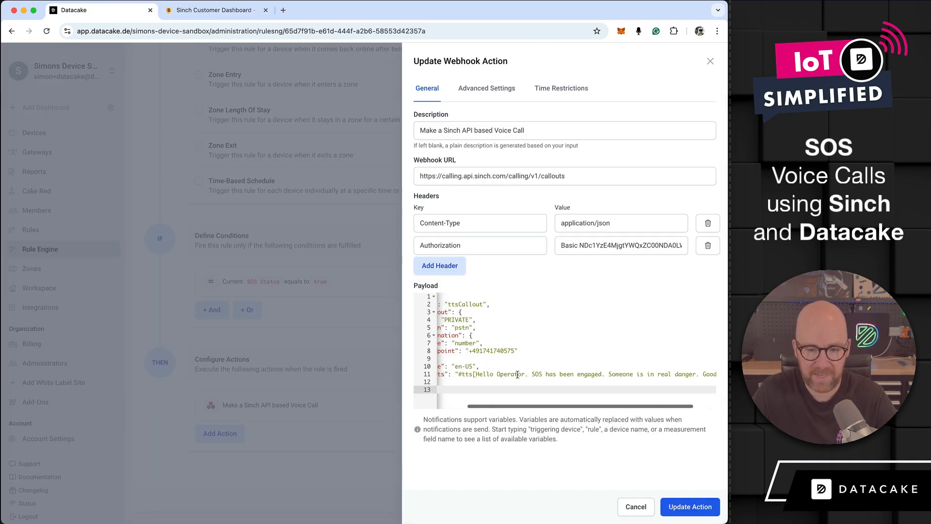
{"action": "scroll", "coordinate": [518, 374], "scroll_direction": "right", "scroll_amount": 2}
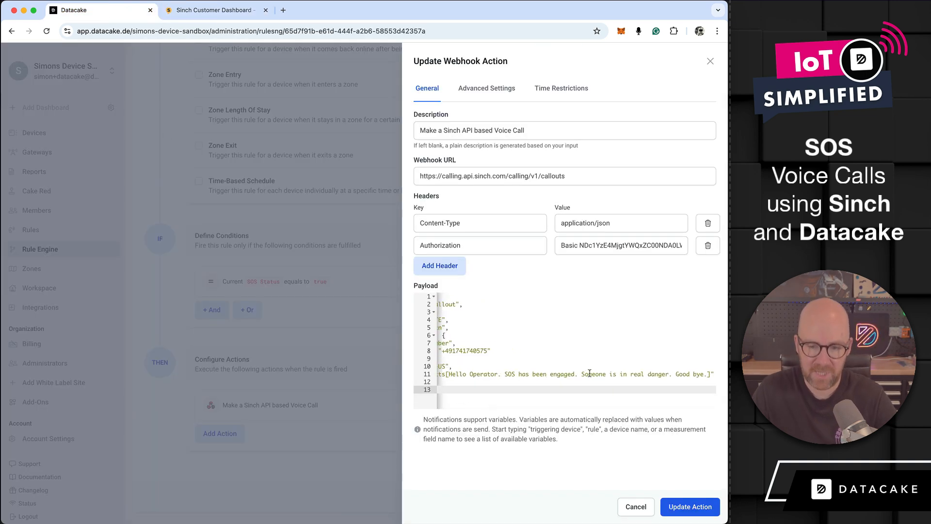
Step: Cancel editing the webhook action and open the My SOS Button device's dashboard from the device list
{"action": "scroll", "coordinate": [576, 372], "scroll_direction": "left", "scroll_amount": 5}
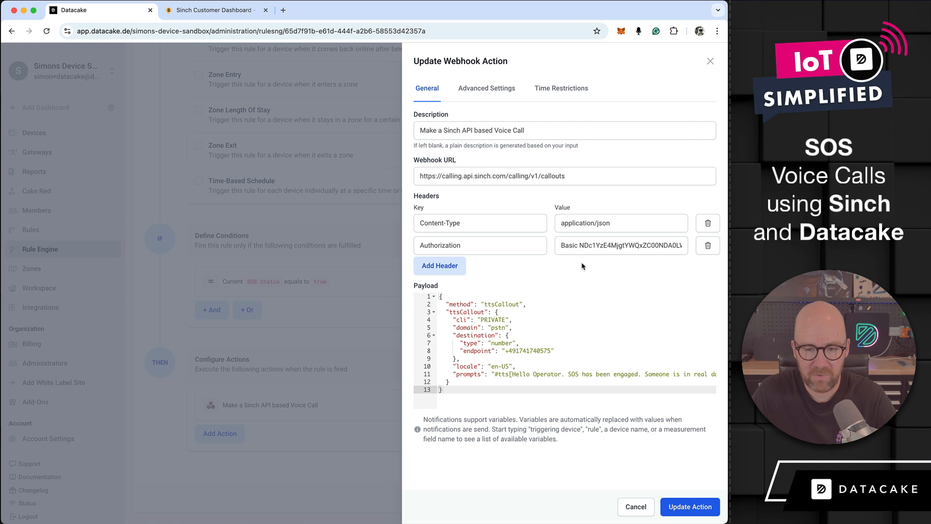
{"action": "left_click", "coordinate": [636, 508]}
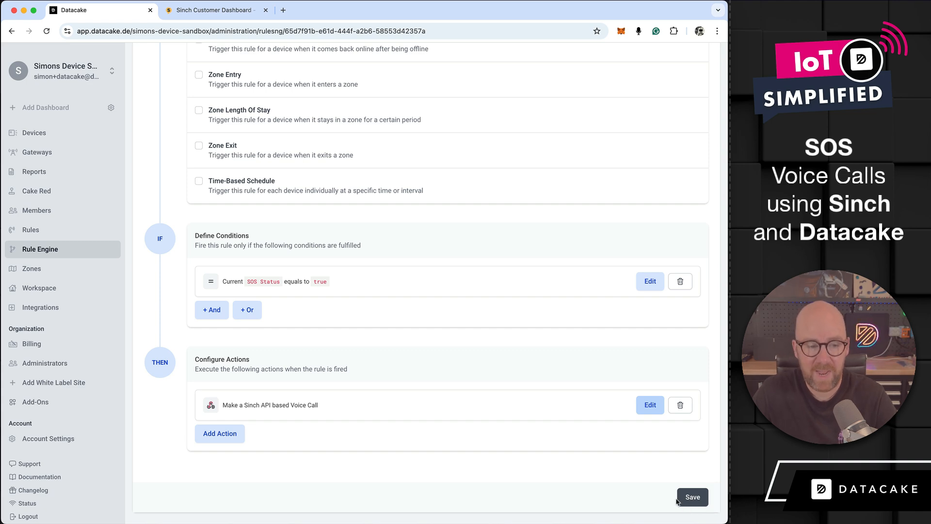
{"action": "left_click", "coordinate": [58, 141]}
{"action": "left_click", "coordinate": [202, 270]}
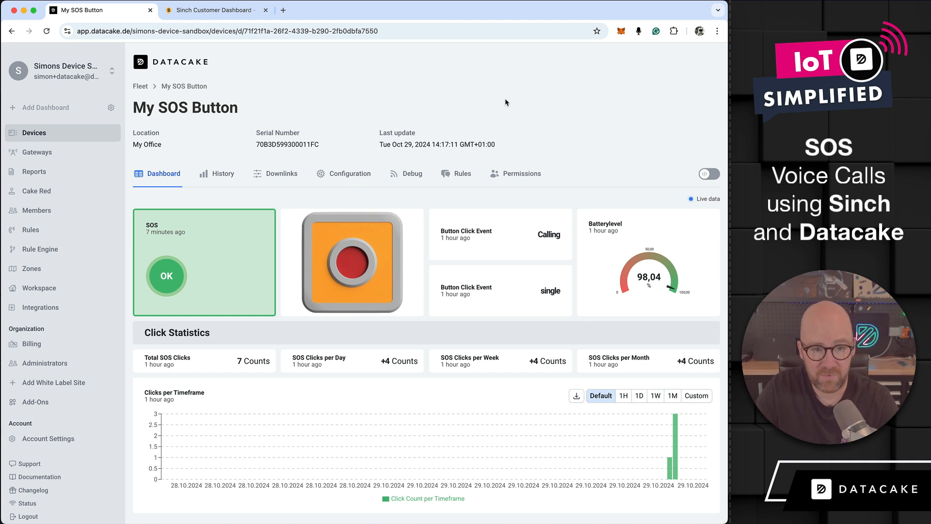
Step: Check Sinch's Voice API getting-started page, return to the My SOS Button dashboard and clear the active SOS alarm
{"action": "left_click", "coordinate": [223, 11]}
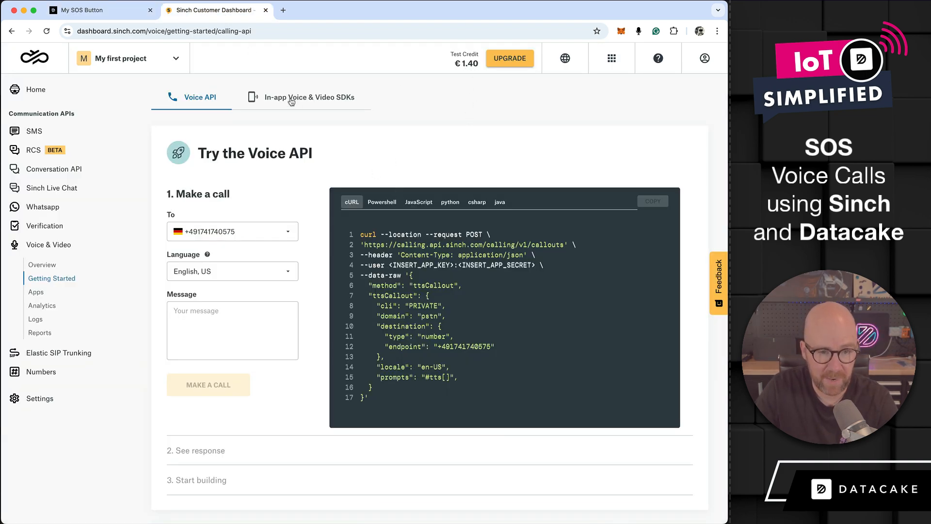
{"action": "scroll", "coordinate": [269, 375], "scroll_direction": "down", "scroll_amount": 3}
{"action": "scroll", "coordinate": [69, 332], "scroll_direction": "up", "scroll_amount": 5}
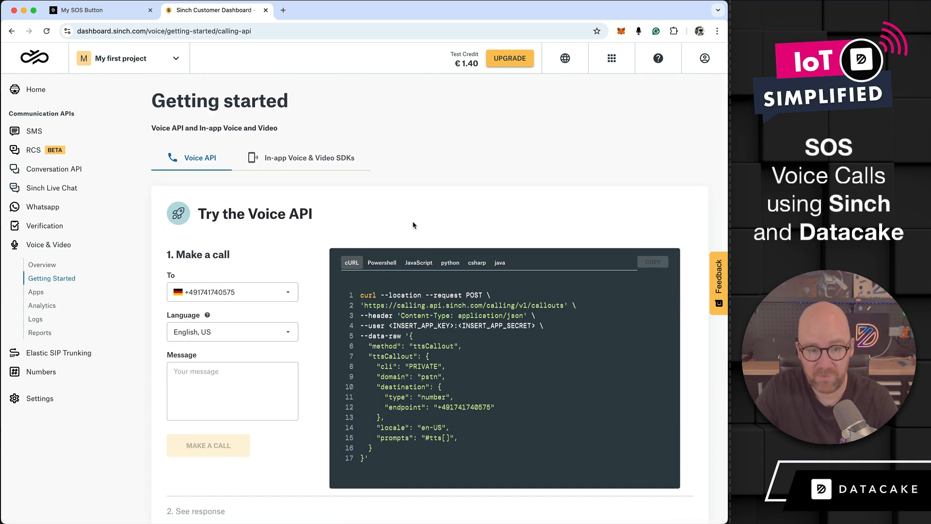
{"action": "key", "text": "ctrl+shift+Tab"}
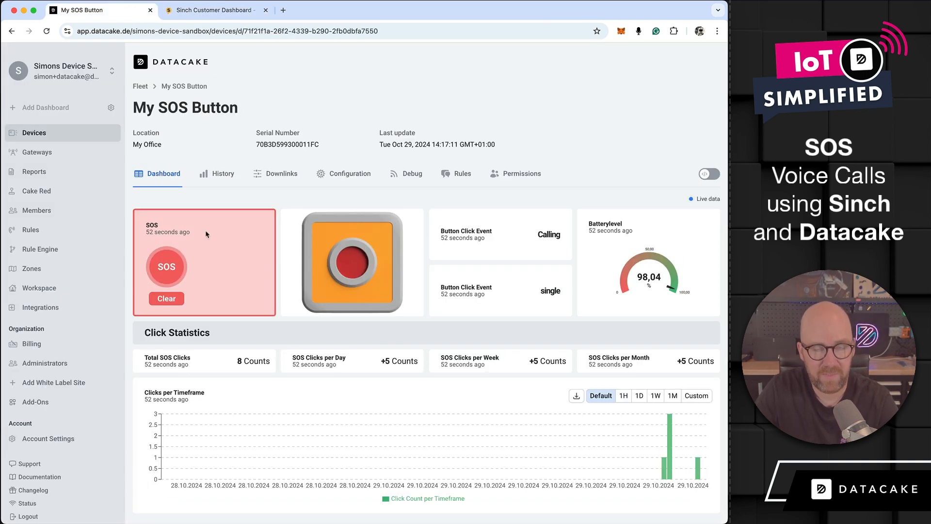
{"action": "left_click", "coordinate": [170, 302]}
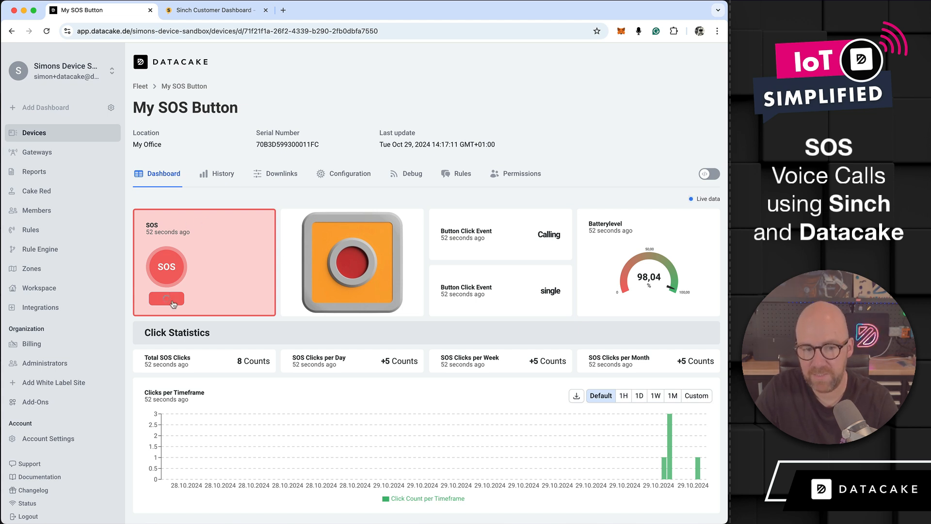
Step: Open the SOS Voice Call rule in the Rule Engine and edit its "Make a Sinch API based Voice Call" action
{"action": "left_click", "coordinate": [73, 250]}
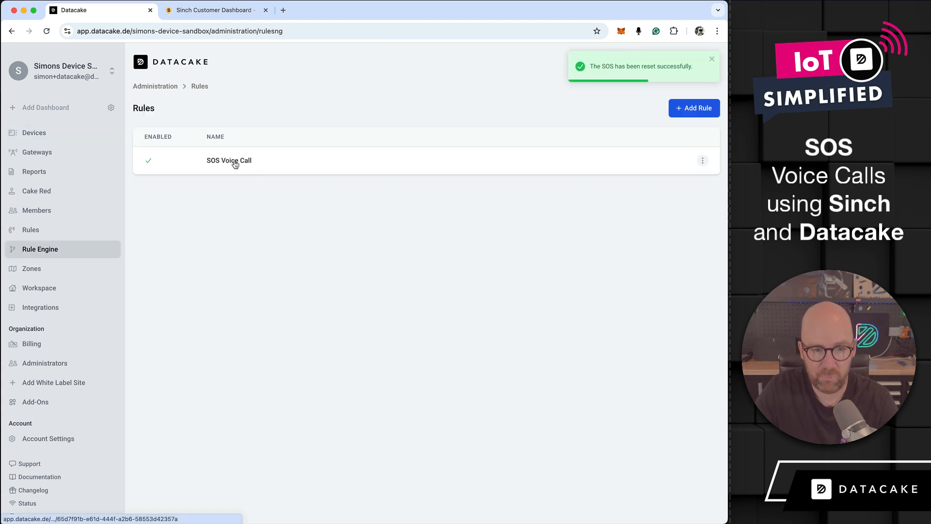
{"action": "left_click", "coordinate": [234, 163]}
{"action": "scroll", "coordinate": [481, 351], "scroll_direction": "down", "scroll_amount": 10}
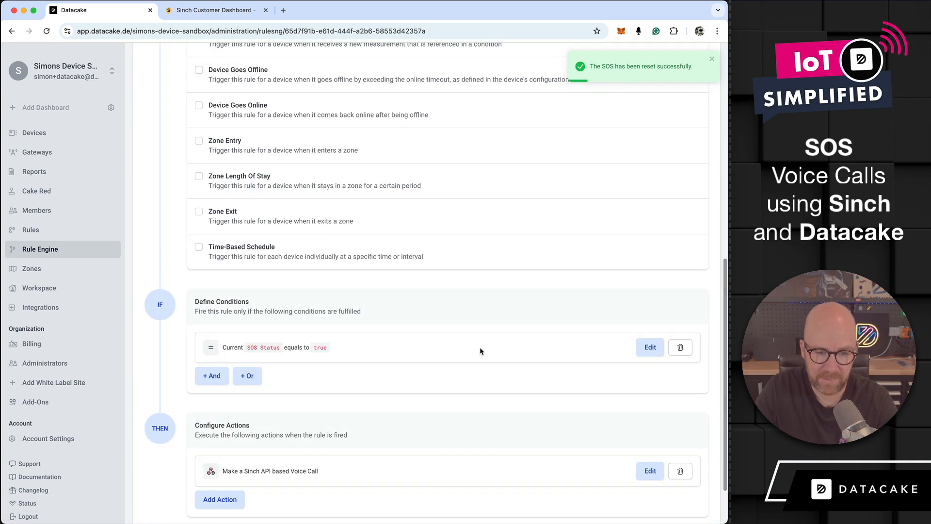
{"action": "left_click", "coordinate": [650, 471]}
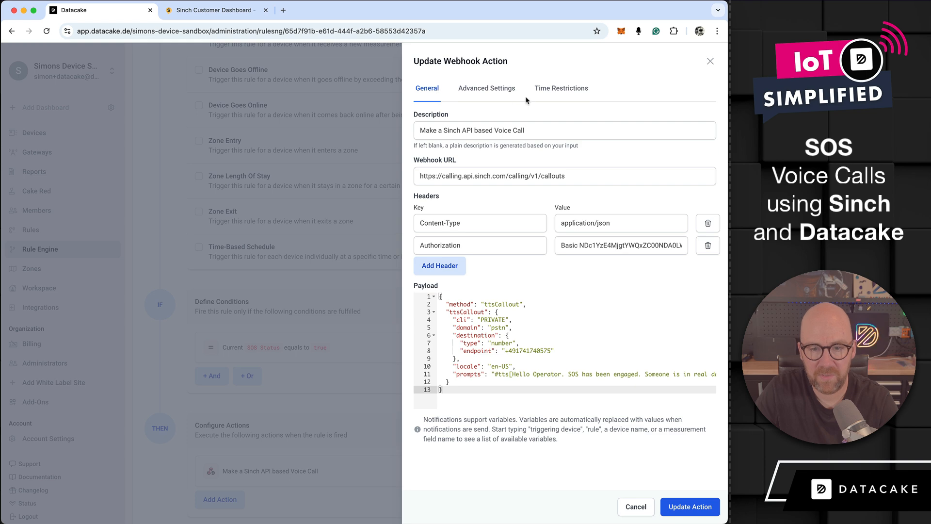
Step: Enable time restrictions on the action for Monday 12:30–7:00 AM, Tuesday 5:30 AM–3:00 PM, Wednesday 1:30–9:00 PM and Thursday 9:30 AM–3:30 PM
{"action": "left_click", "coordinate": [555, 98]}
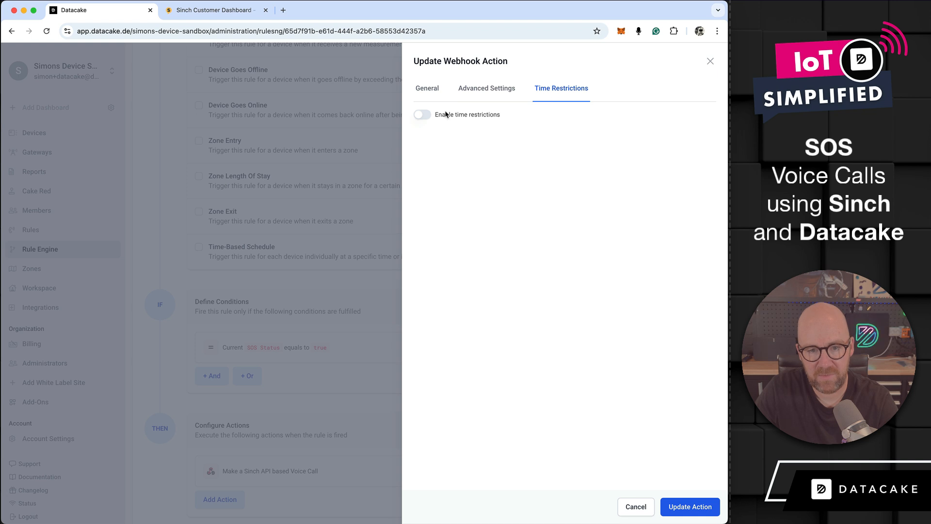
{"action": "left_click", "coordinate": [422, 118]}
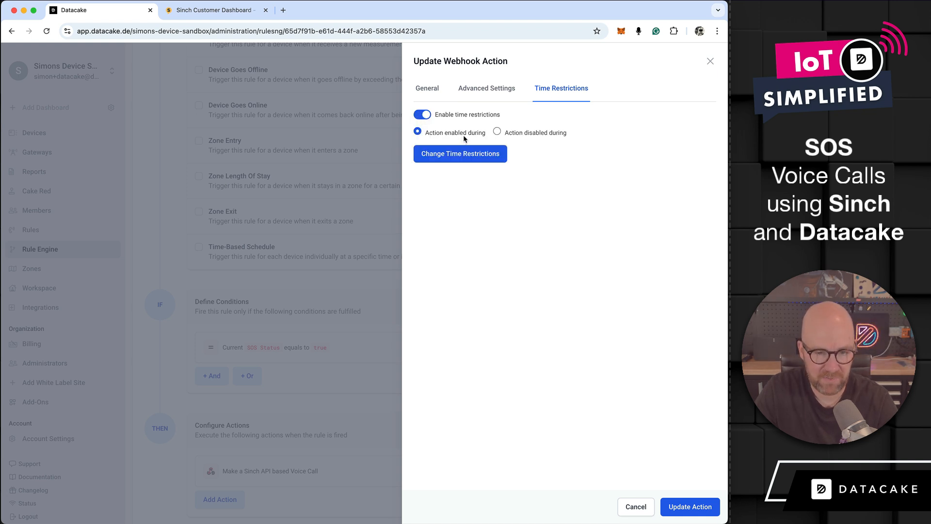
{"action": "left_click", "coordinate": [474, 151]}
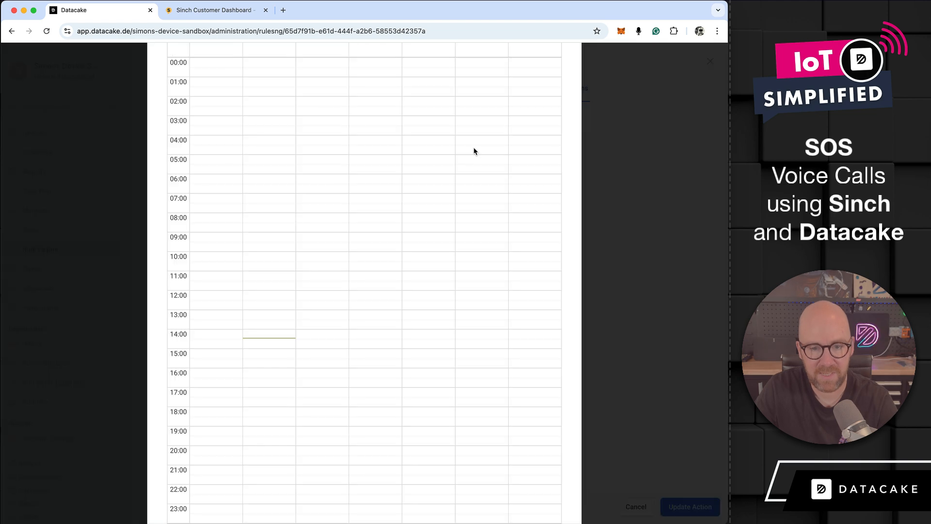
{"action": "left_click_drag", "start_coordinate": [219, 67], "coordinate": [225, 196]}
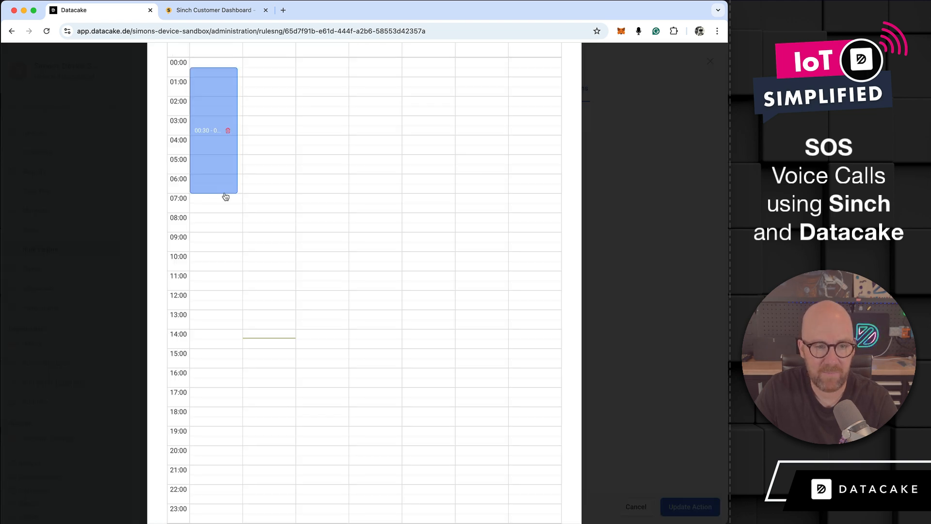
{"action": "left_click_drag", "start_coordinate": [258, 164], "coordinate": [272, 347]}
{"action": "left_click_drag", "start_coordinate": [321, 320], "coordinate": [341, 462]}
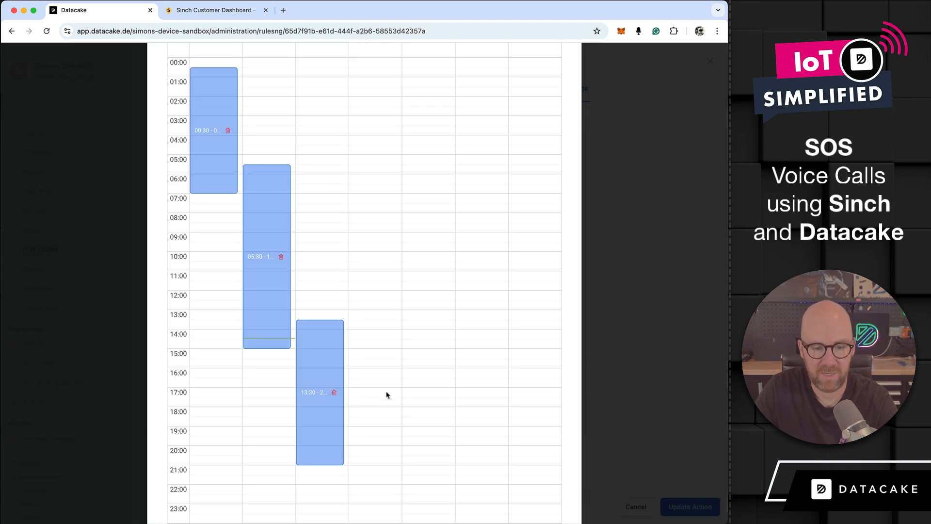
{"action": "left_click_drag", "start_coordinate": [369, 244], "coordinate": [371, 358]}
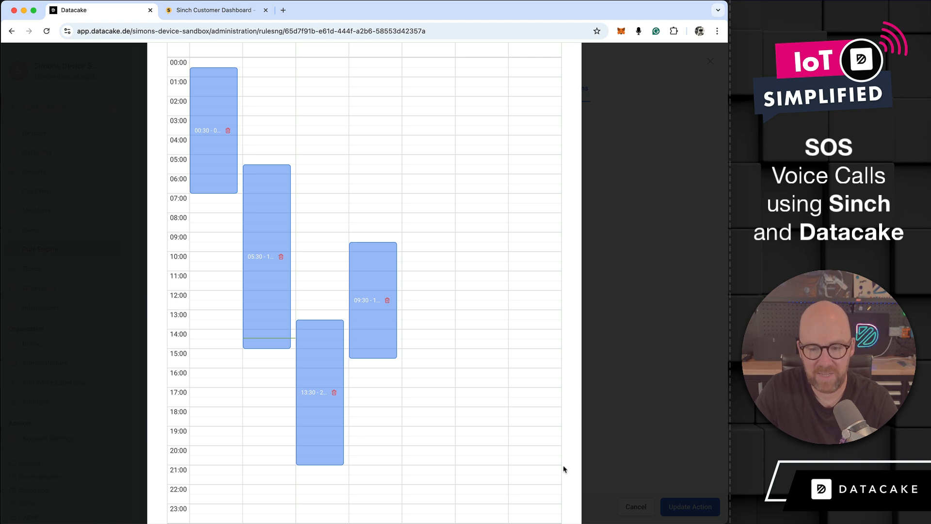
{"action": "left_click", "coordinate": [633, 448]}
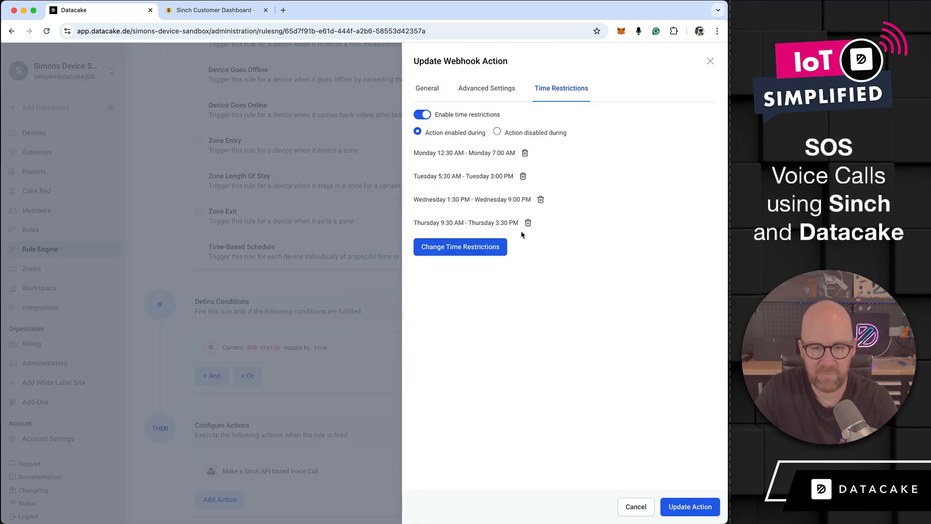
Step: Turn off the webhook action's time restrictions and cancel editing the action without updating it
{"action": "left_click", "coordinate": [425, 115]}
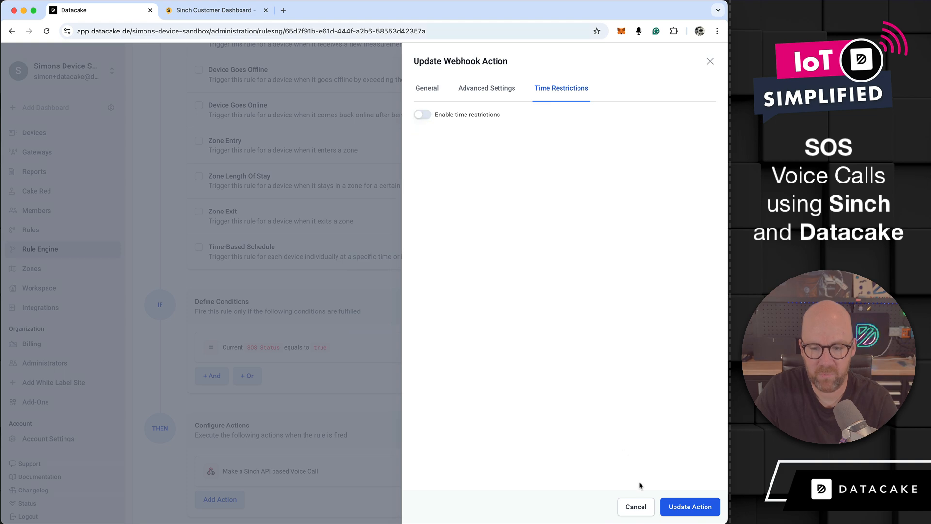
{"action": "left_click", "coordinate": [641, 506]}
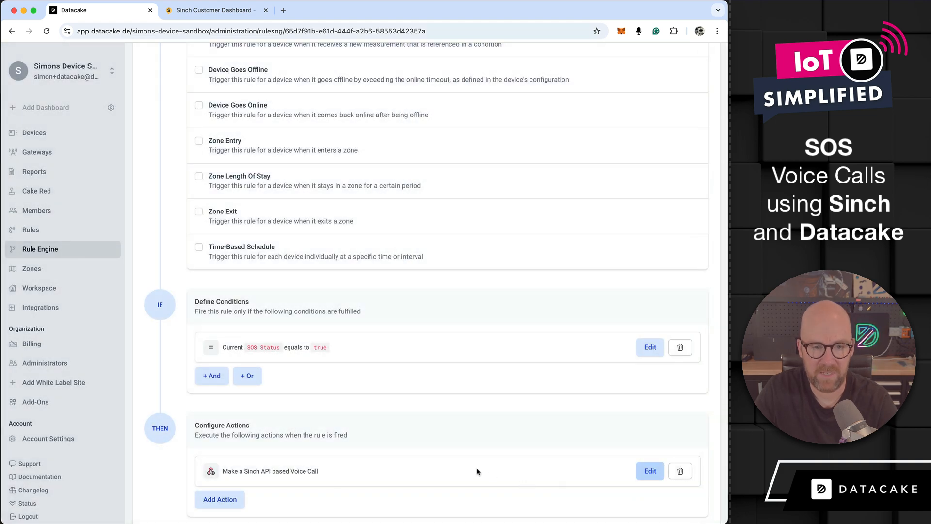
Step: Reopen the Sinch voice call webhook action and compare its settings with Sinch's Voice API cURL sample
{"action": "scroll", "coordinate": [473, 464], "scroll_direction": "down", "scroll_amount": 3}
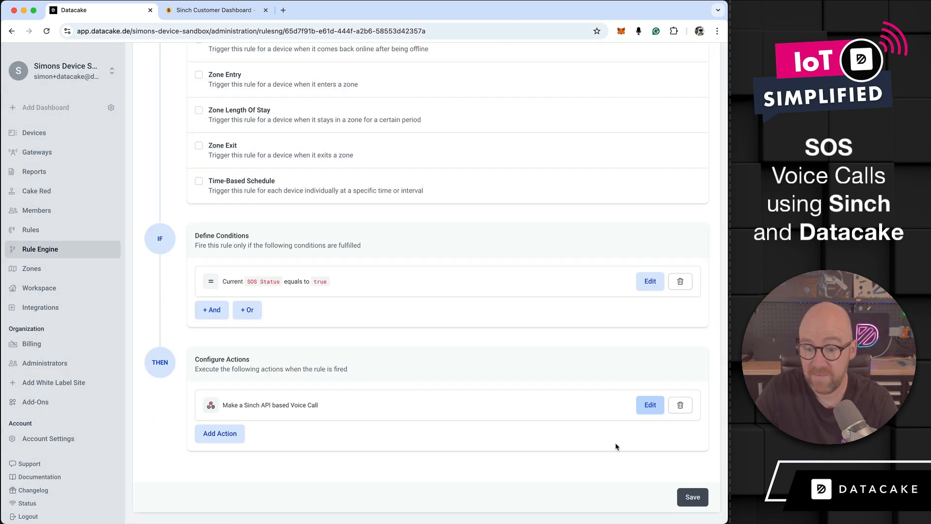
{"action": "left_click", "coordinate": [649, 405]}
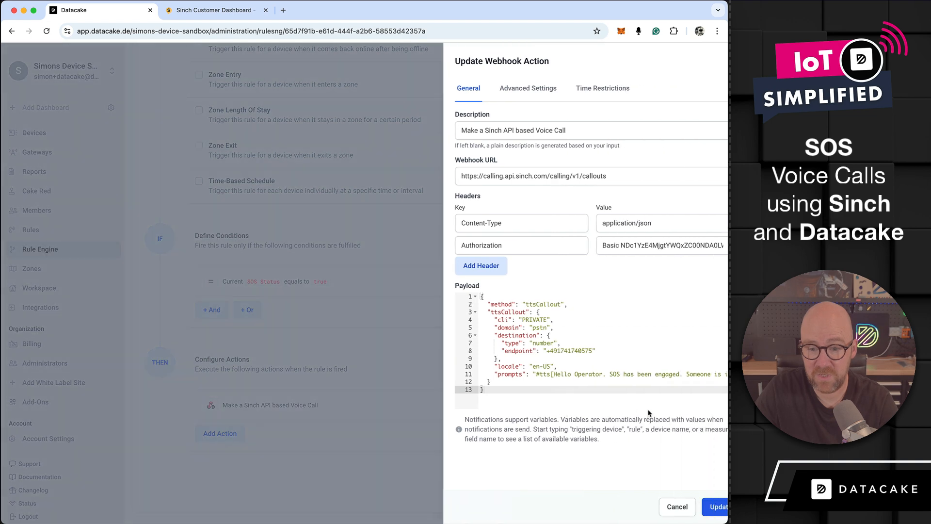
{"action": "left_click", "coordinate": [194, 10]}
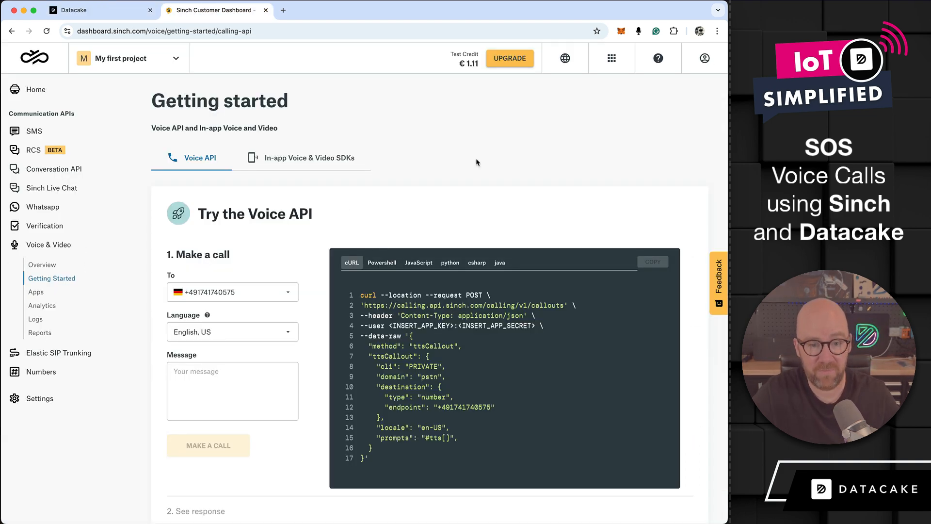
{"action": "left_click", "coordinate": [103, 11]}
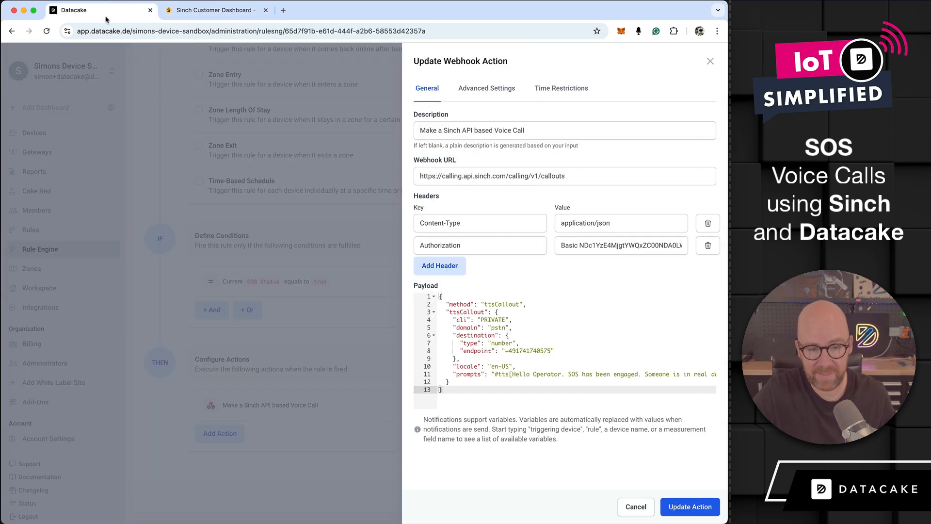